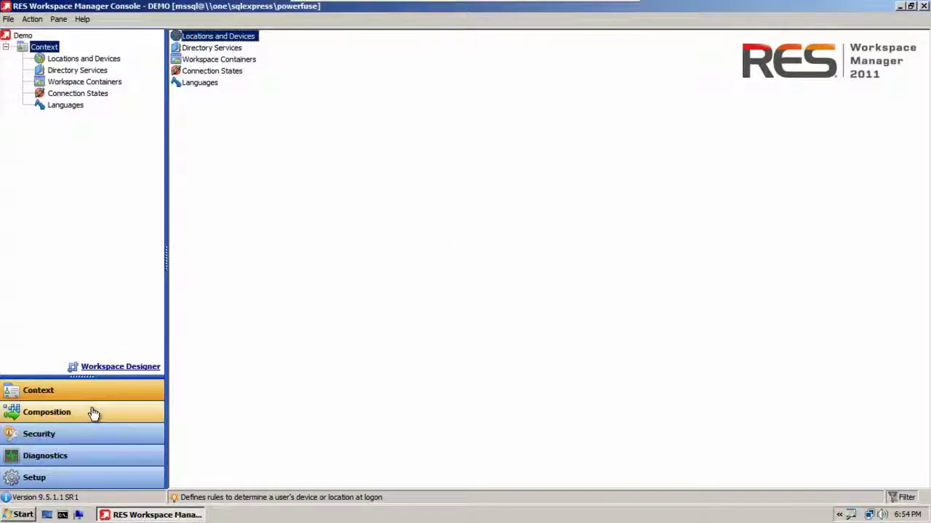
Step: Open Composition > Desktop > Background and bring up the image list (1024x768.bmp, nt4logo.bmp, nt5logo.bmp, nt5slogo.bmp)
{"action": "left_click", "coordinate": [93, 412]}
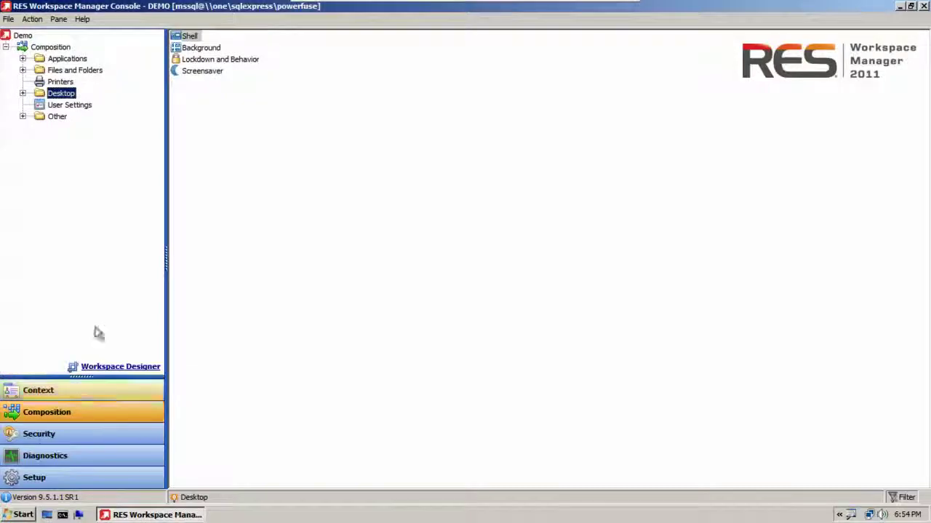
{"action": "left_click", "coordinate": [23, 93]}
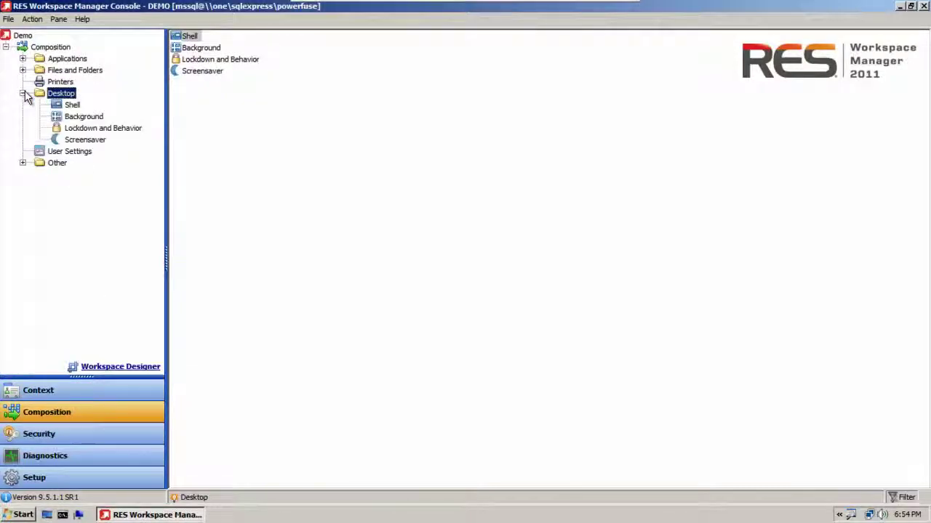
{"action": "left_click", "coordinate": [79, 117]}
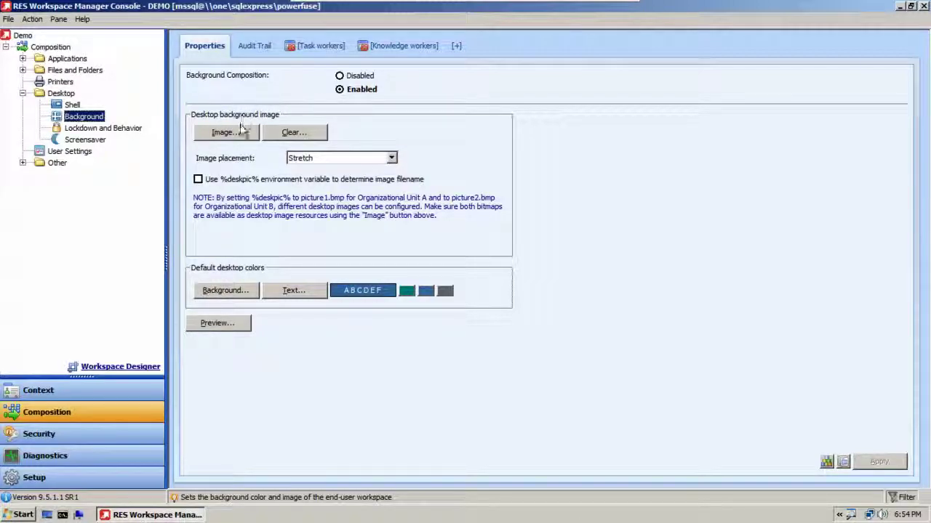
{"action": "left_click", "coordinate": [240, 131]}
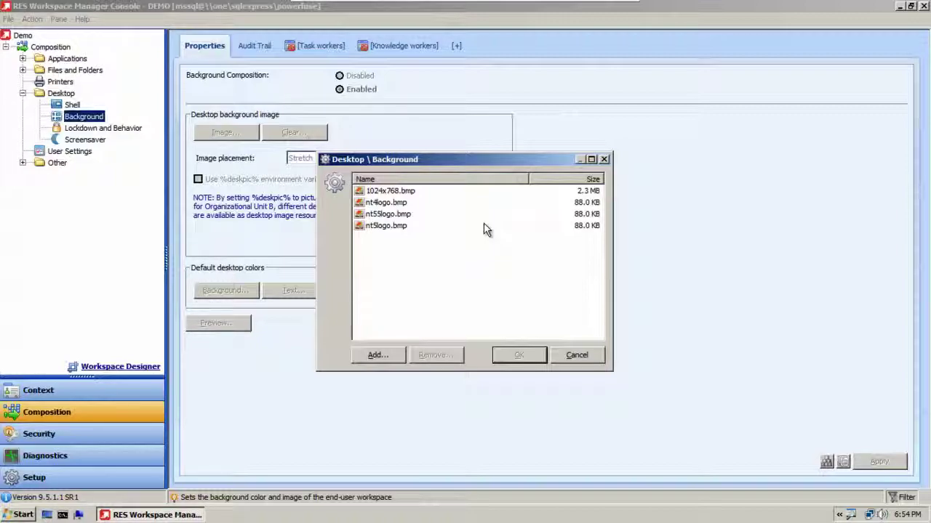
Step: Browse the listed bmp images, choose 1024x768.bmp and preview it full screen
{"action": "left_click", "coordinate": [407, 193]}
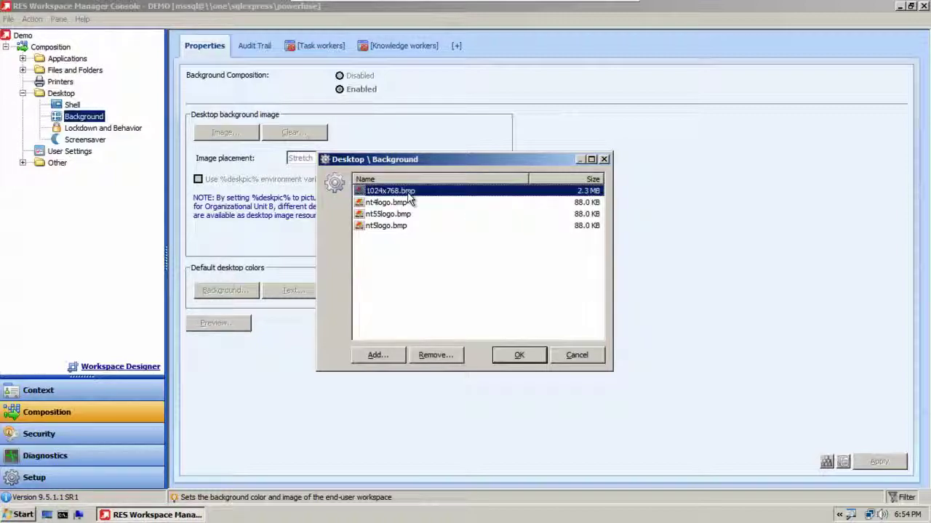
{"action": "key", "text": "Down"}
{"action": "key", "text": "Down"}
{"action": "key", "text": "Down"}
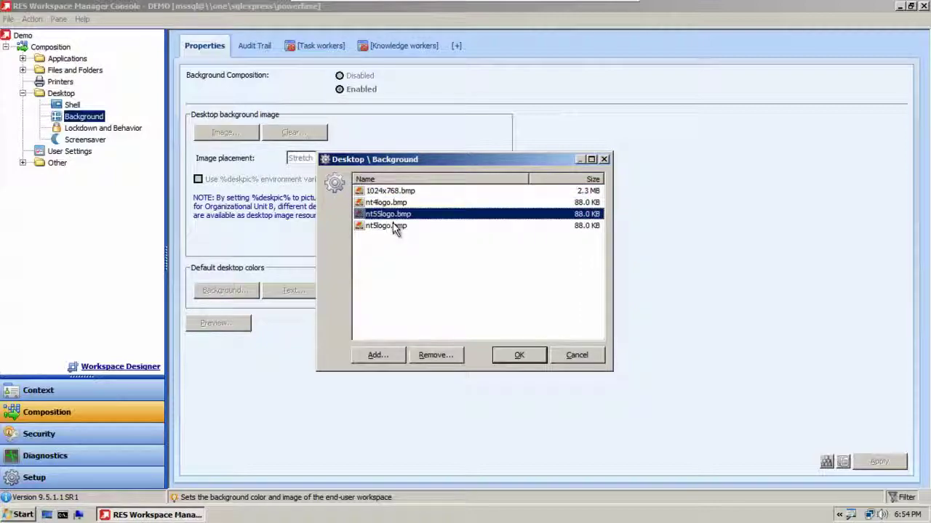
{"action": "left_click", "coordinate": [393, 194]}
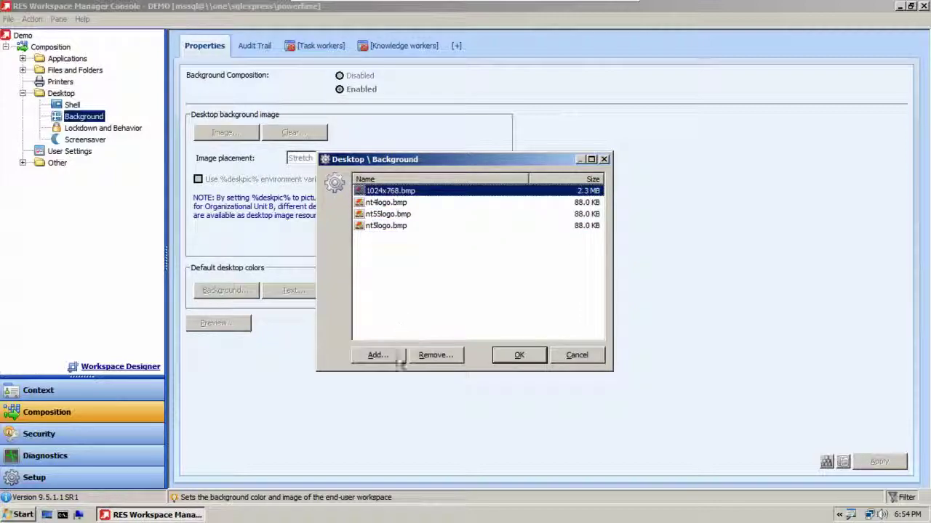
{"action": "left_click", "coordinate": [397, 357]}
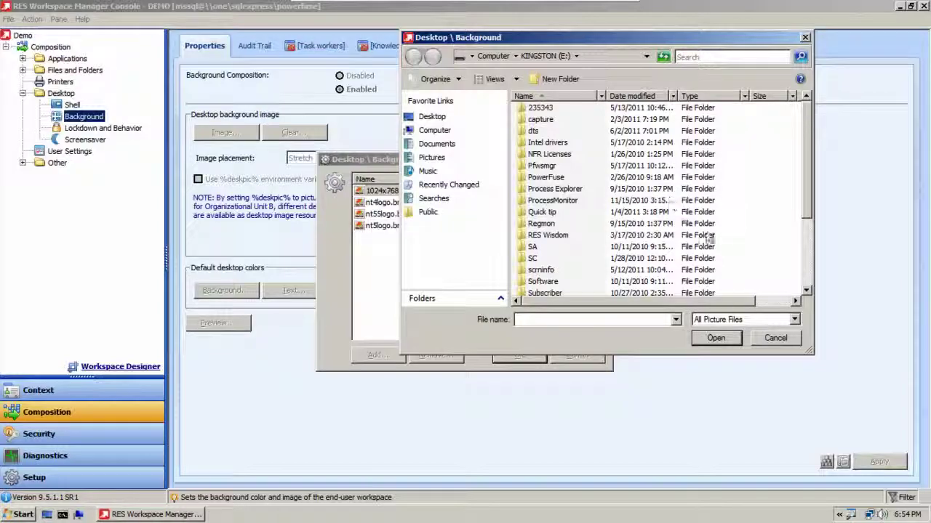
{"action": "left_click", "coordinate": [775, 339]}
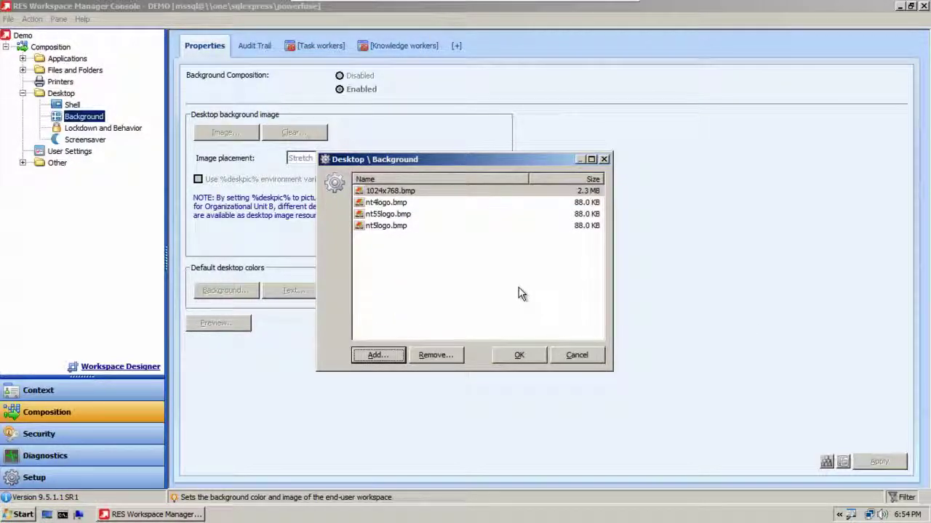
{"action": "left_click", "coordinate": [415, 192]}
{"action": "left_click", "coordinate": [407, 203]}
{"action": "left_click", "coordinate": [407, 225]}
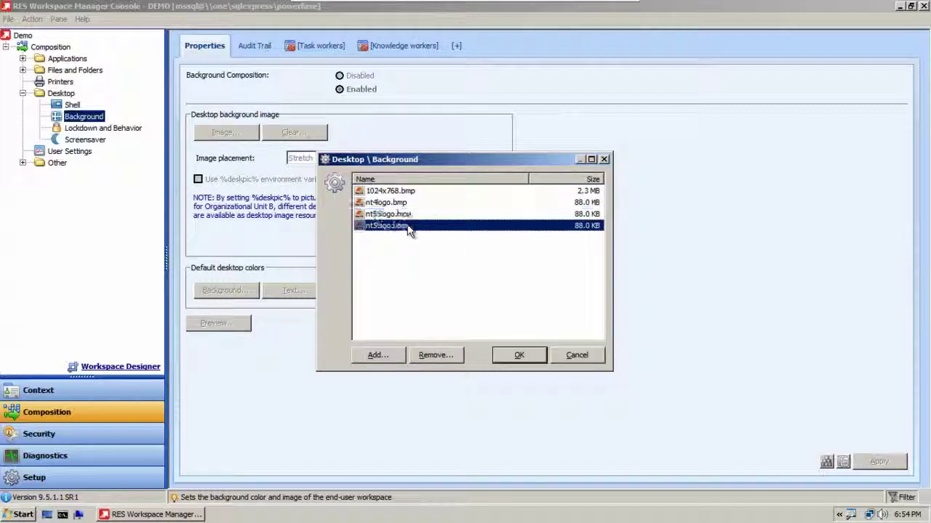
{"action": "left_click", "coordinate": [409, 190]}
{"action": "left_click", "coordinate": [517, 354]}
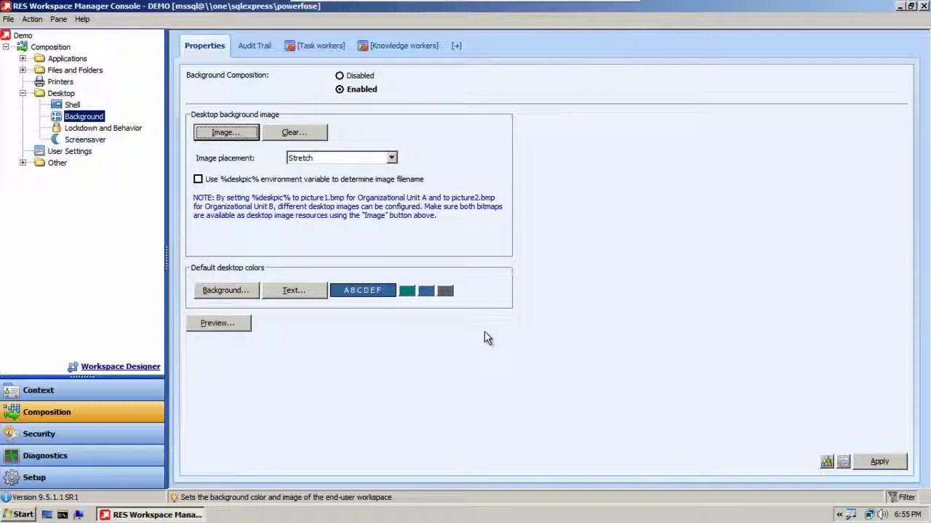
{"action": "left_click", "coordinate": [218, 324]}
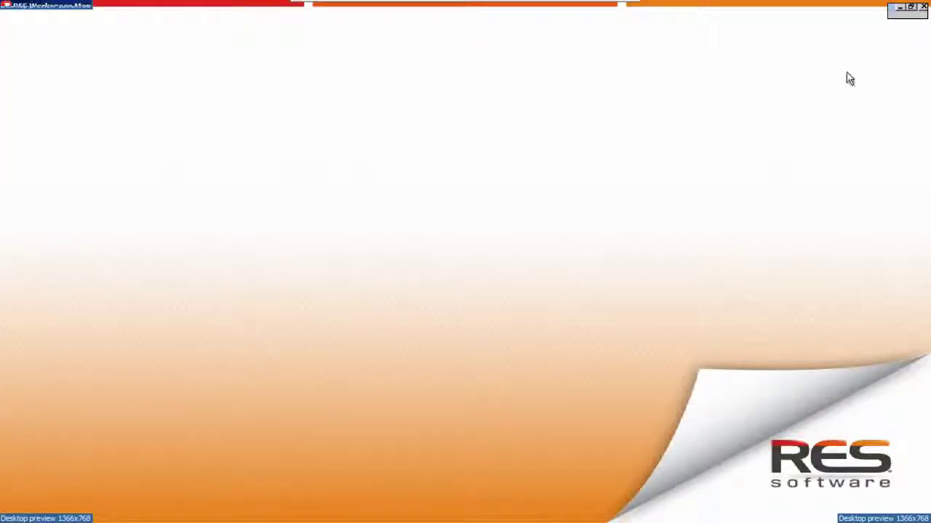
{"action": "left_click", "coordinate": [922, 7]}
Step: Preview the second listed image full screen, then reselect 1024x768.bmp as the background
{"action": "left_click", "coordinate": [238, 136]}
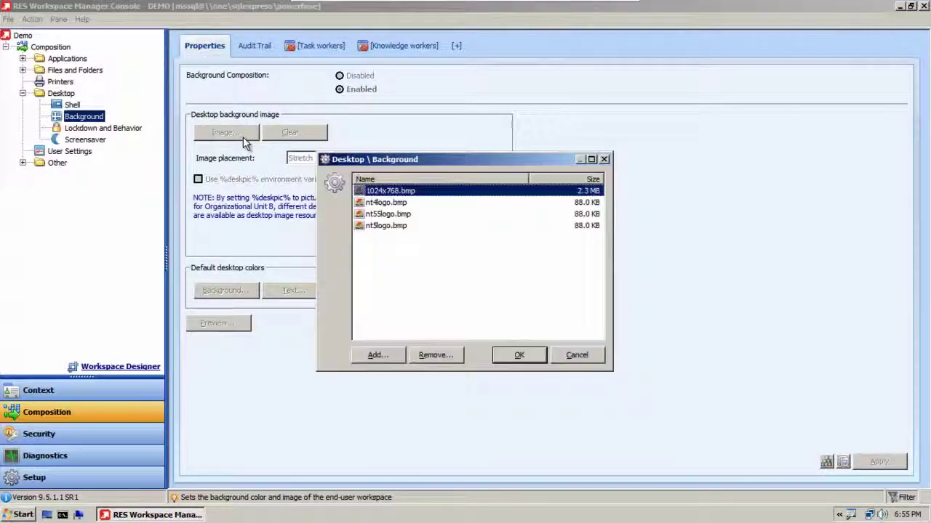
{"action": "left_click", "coordinate": [368, 203]}
{"action": "left_click", "coordinate": [529, 360]}
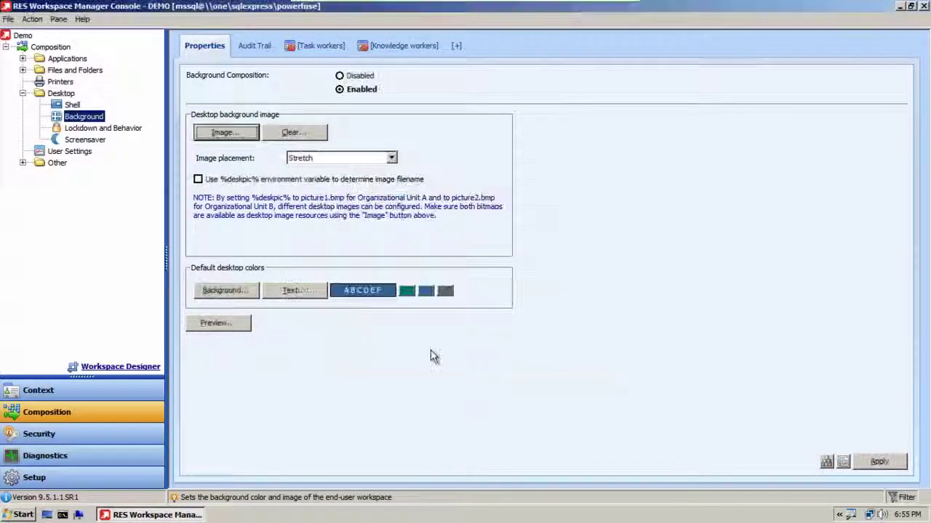
{"action": "left_click", "coordinate": [242, 327]}
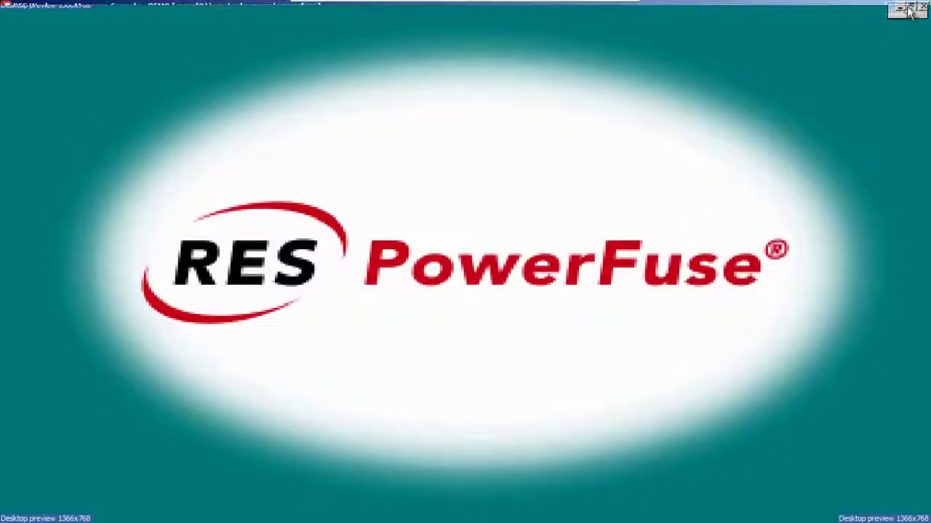
{"action": "left_click", "coordinate": [923, 7]}
{"action": "left_click", "coordinate": [243, 138]}
{"action": "left_click", "coordinate": [412, 191]}
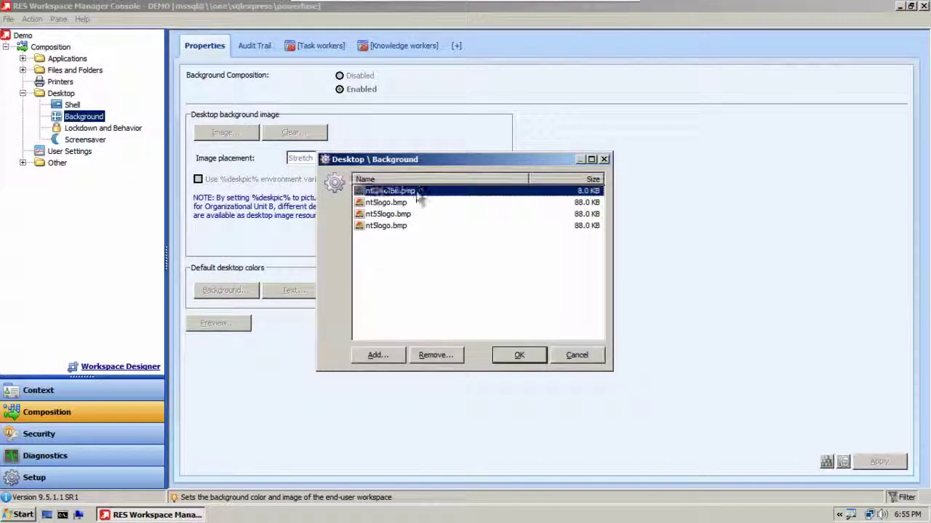
{"action": "left_click", "coordinate": [518, 356]}
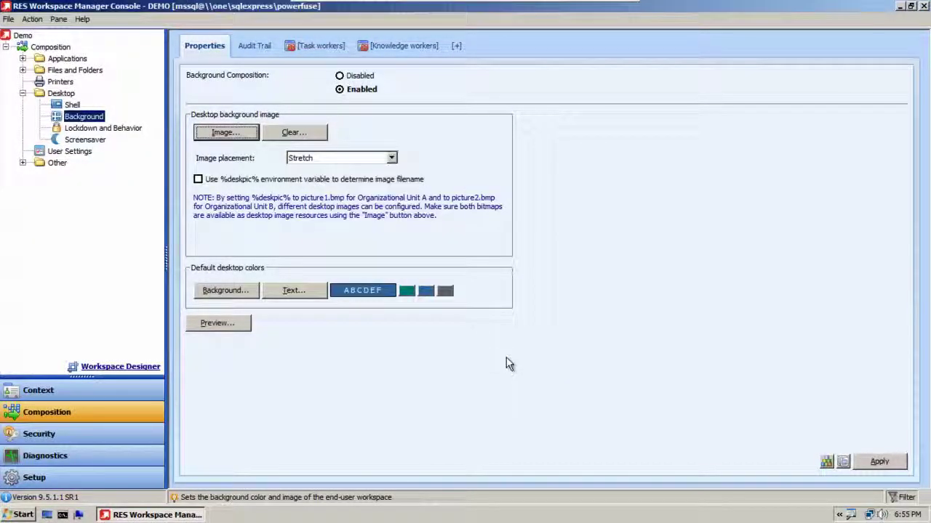
{"action": "left_click", "coordinate": [230, 291]}
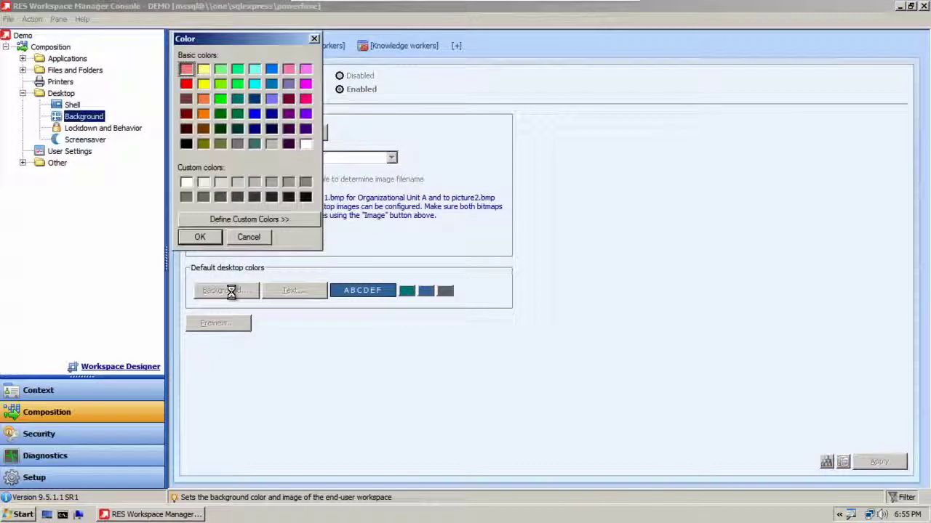
{"action": "left_click", "coordinate": [246, 242]}
{"action": "left_click", "coordinate": [269, 291]}
{"action": "left_click", "coordinate": [263, 240]}
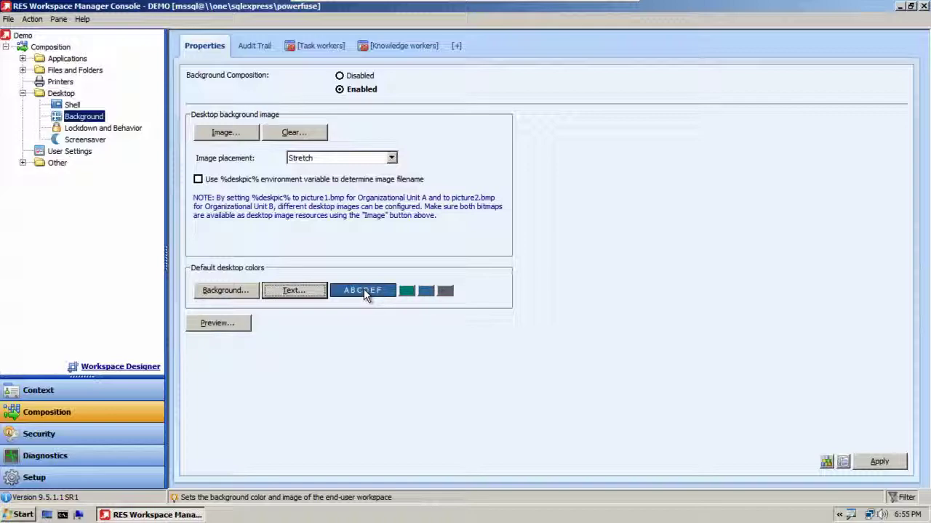
{"action": "left_click", "coordinate": [391, 158]}
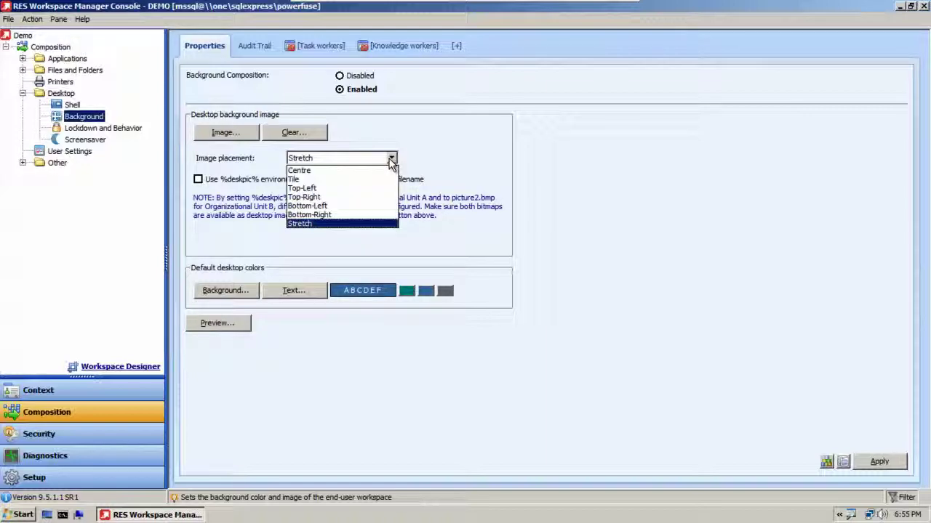
{"action": "left_click", "coordinate": [391, 160]}
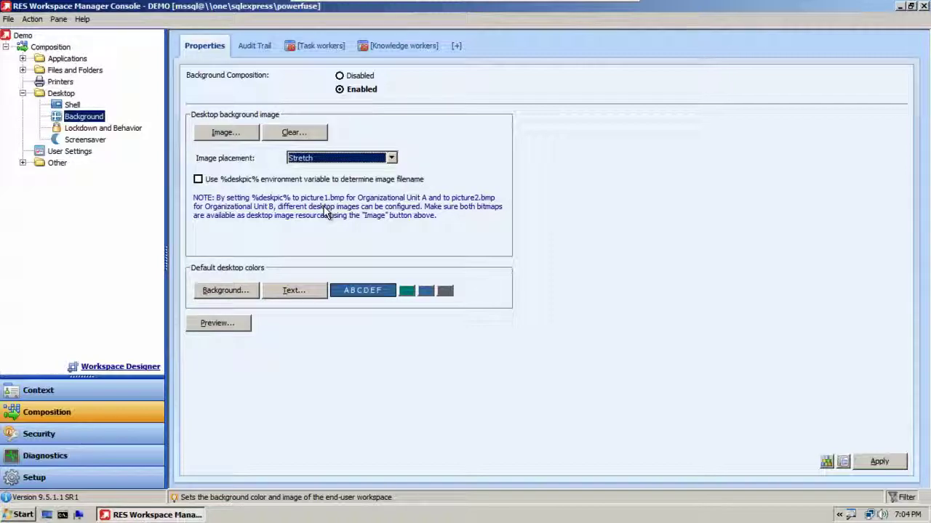
Step: Enable taking the background image filename from %deskpic% and apply the change
{"action": "left_click", "coordinate": [199, 179]}
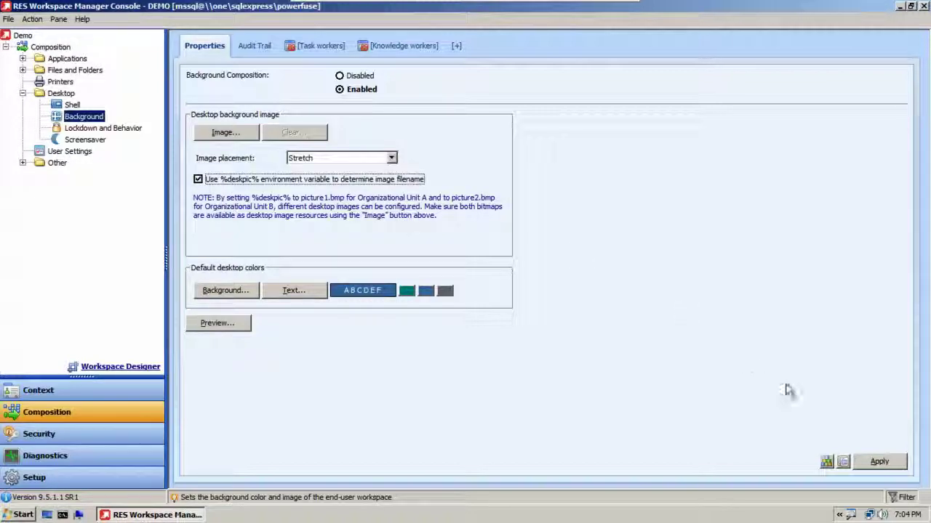
{"action": "left_click", "coordinate": [878, 461]}
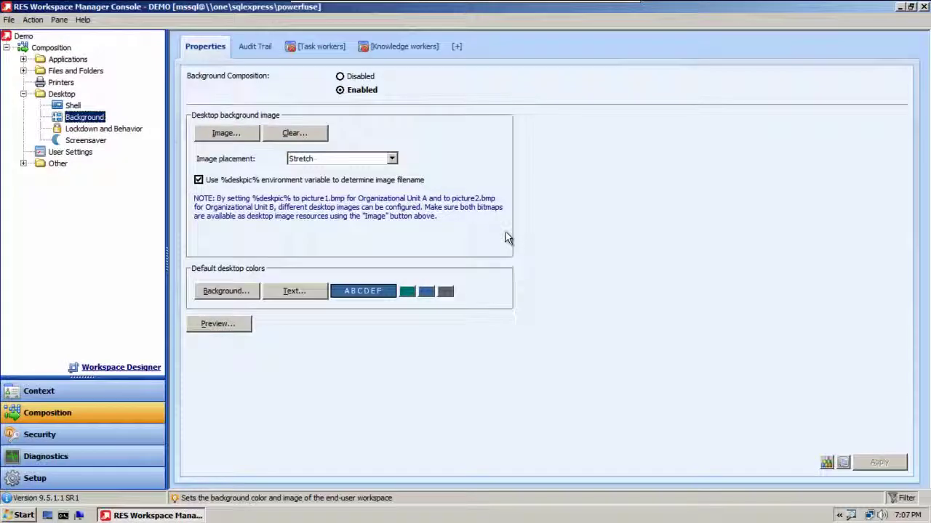
{"action": "left_click", "coordinate": [24, 164]}
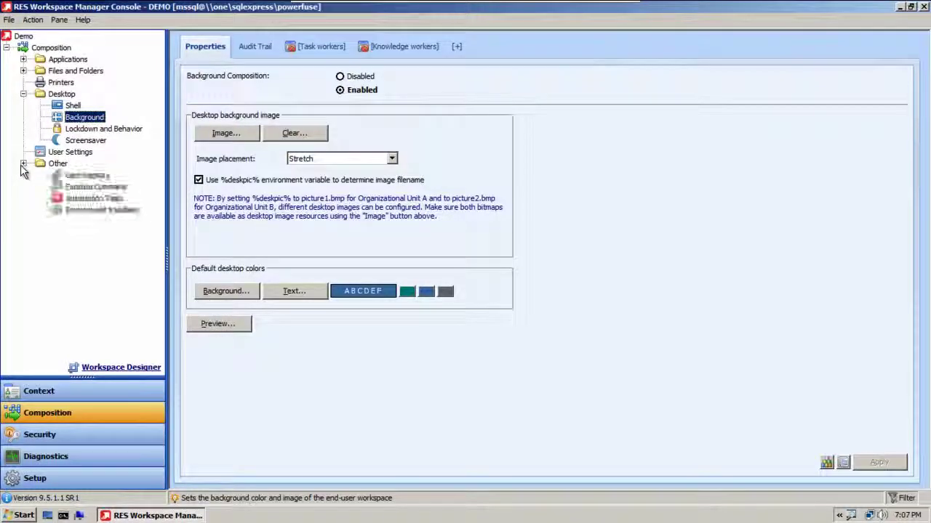
Step: Under Environment Variables, inspect the first deskpic entry's nt5logo.bmp value and its assigned user
{"action": "left_click", "coordinate": [84, 210]}
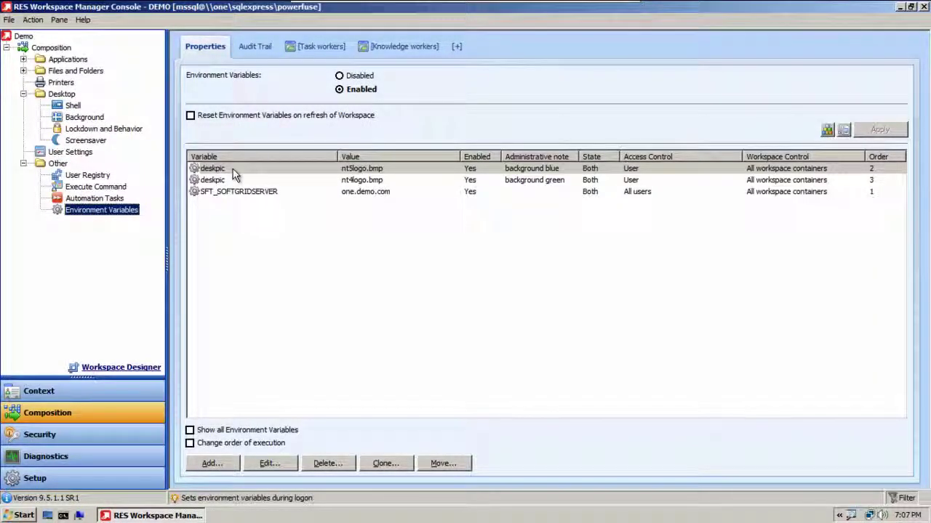
{"action": "double_click", "coordinate": [233, 170]}
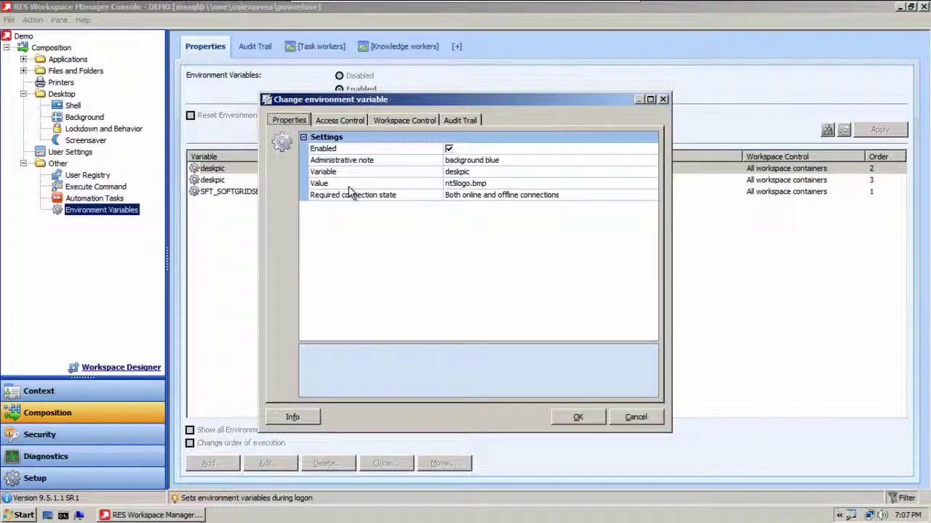
{"action": "left_click", "coordinate": [484, 171]}
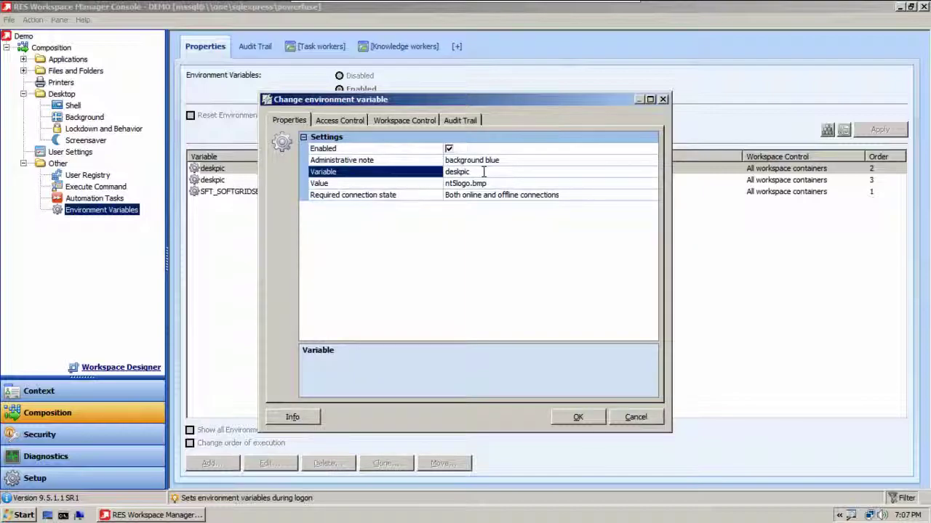
{"action": "left_click", "coordinate": [487, 182]}
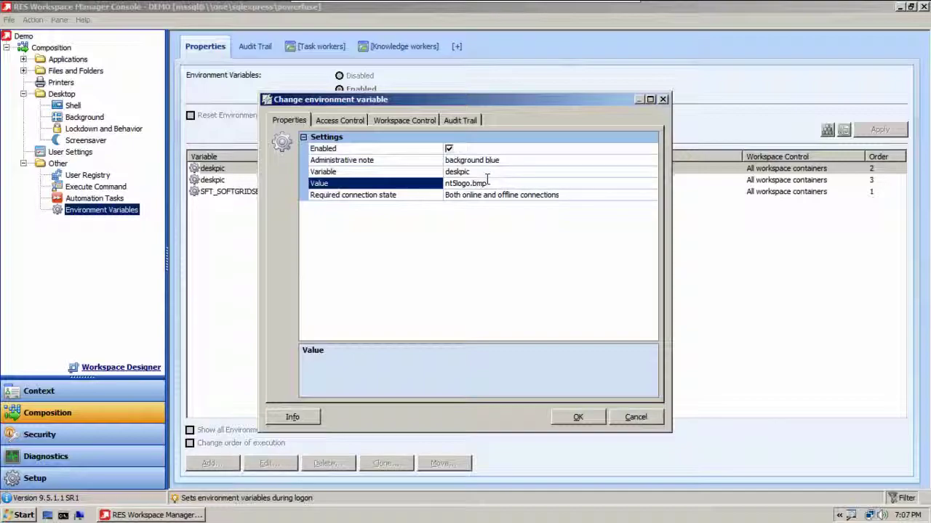
{"action": "left_click", "coordinate": [342, 121]}
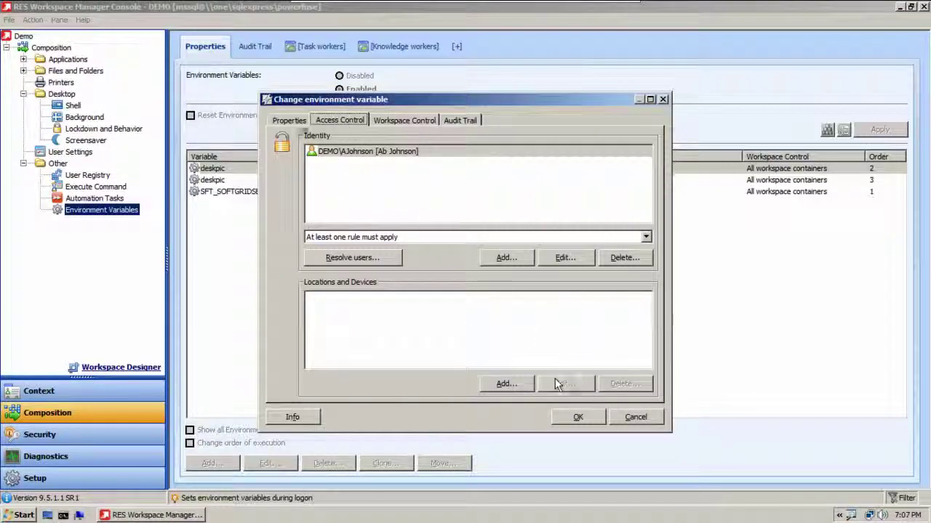
{"action": "left_click", "coordinate": [291, 120]}
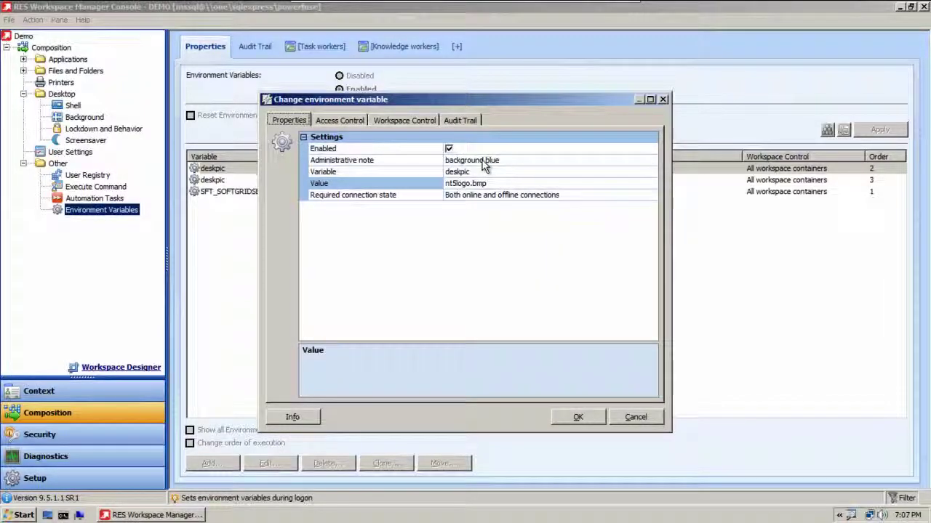
{"action": "left_click", "coordinate": [577, 417]}
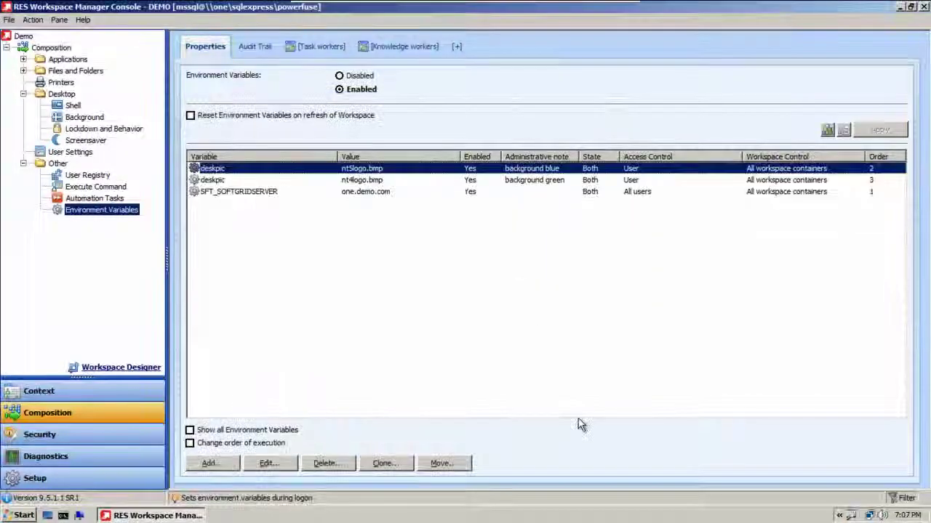
Step: Inspect the second deskpic entry, nt4logo.bmp on green, its assigned user and administrative note
{"action": "double_click", "coordinate": [290, 181]}
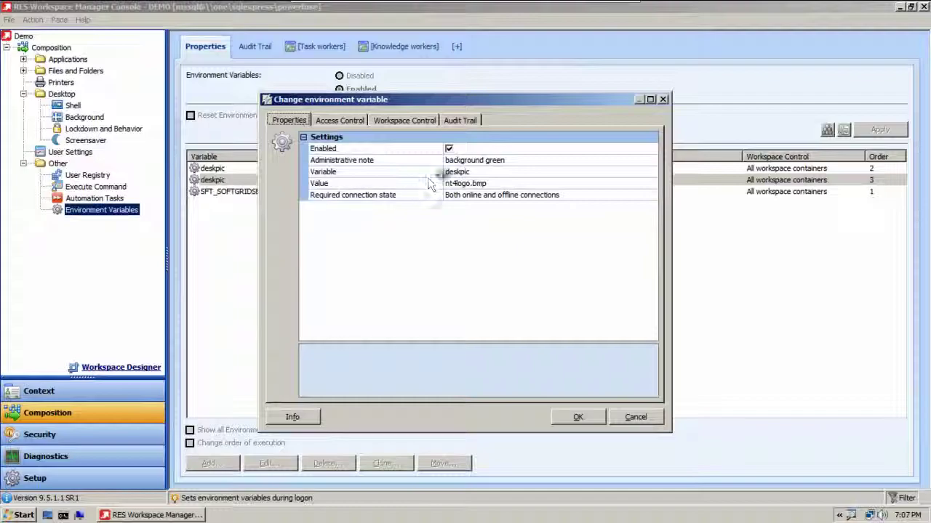
{"action": "left_click", "coordinate": [340, 121]}
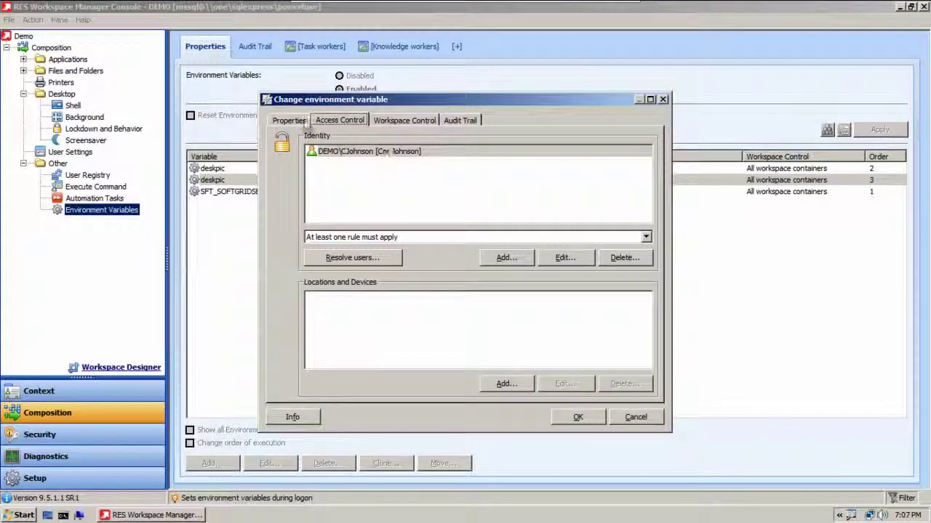
{"action": "left_click", "coordinate": [290, 121]}
{"action": "left_click", "coordinate": [474, 161]}
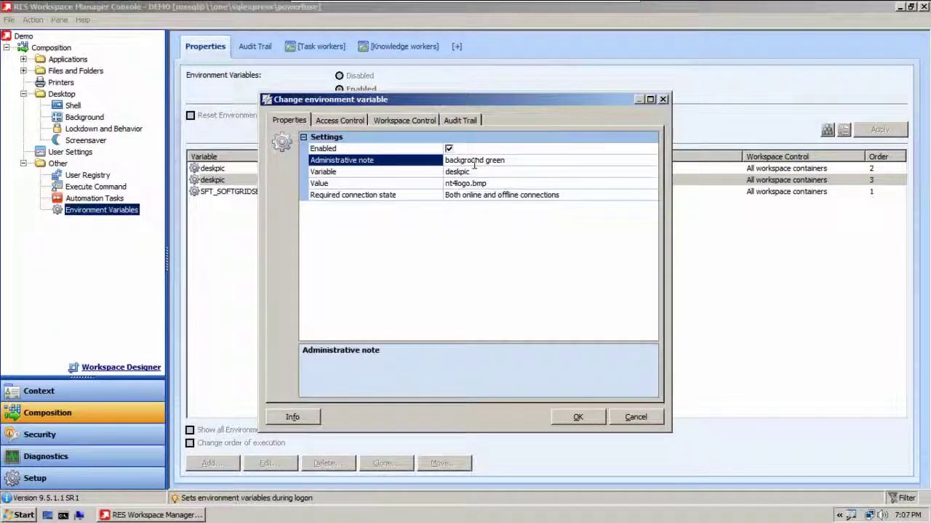
{"action": "left_click", "coordinate": [578, 417]}
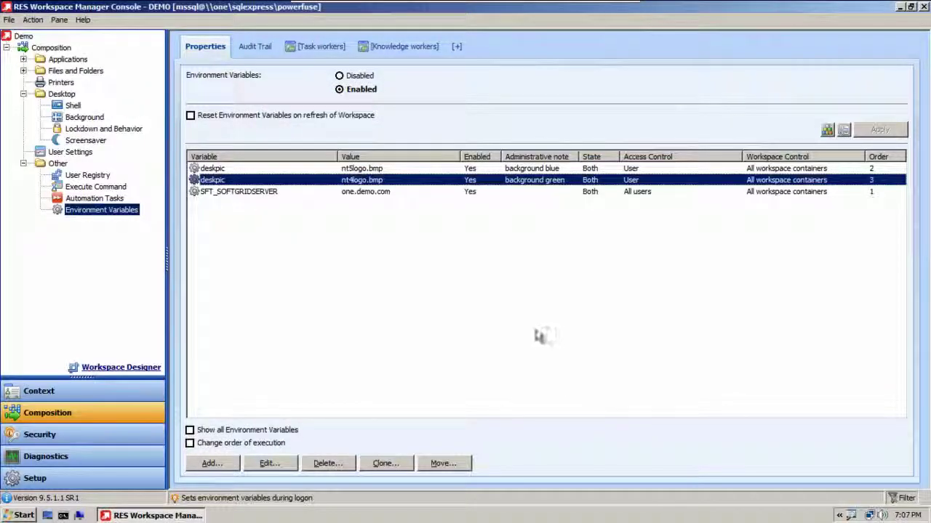
{"action": "left_click", "coordinate": [95, 143]}
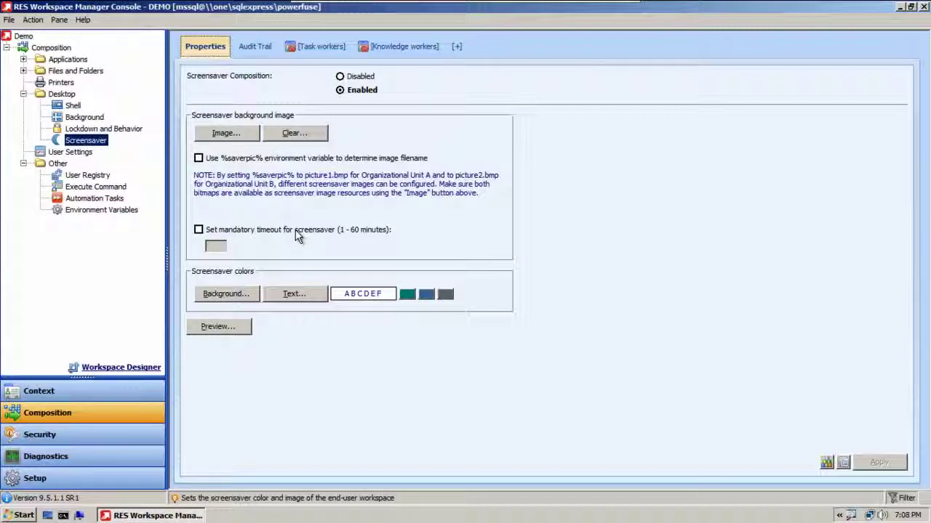
Step: Return to the Desktop Background page, where the %deskpic% option is still enabled
{"action": "left_click", "coordinate": [74, 121]}
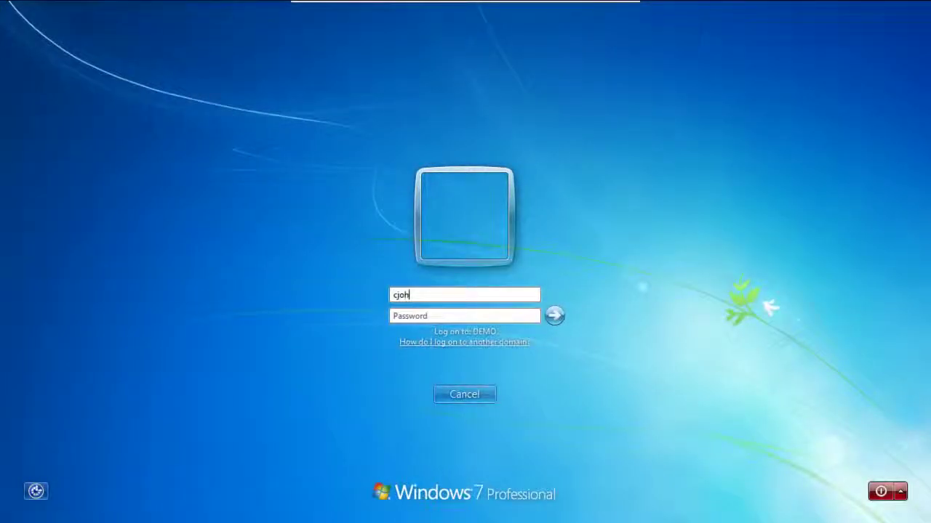
Step: Log on as a test user with their password, check the desktop, then log off
{"action": "type", "text": "son"}
{"action": "key", "text": "Tab"}
{"action": "type", "text": "Pa$$w0rd"}
{"action": "key", "text": "Return"}
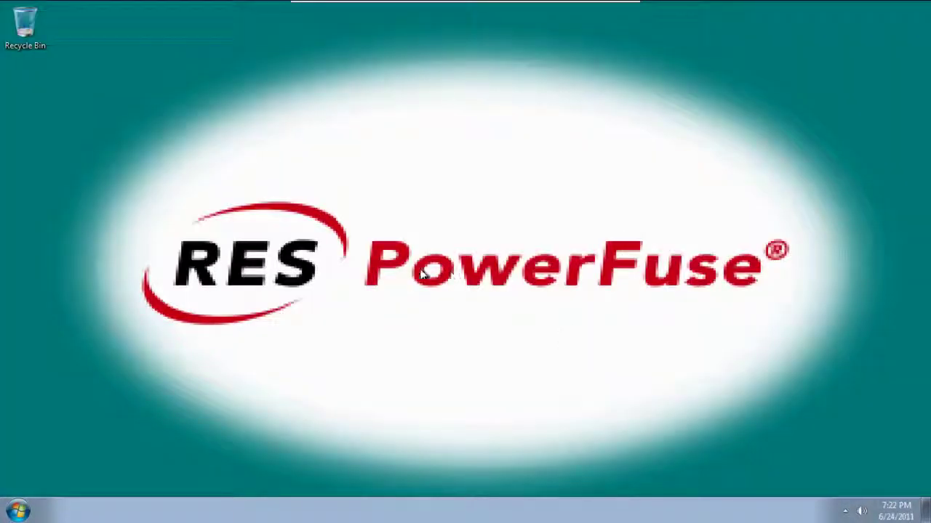
{"action": "left_click", "coordinate": [16, 513]}
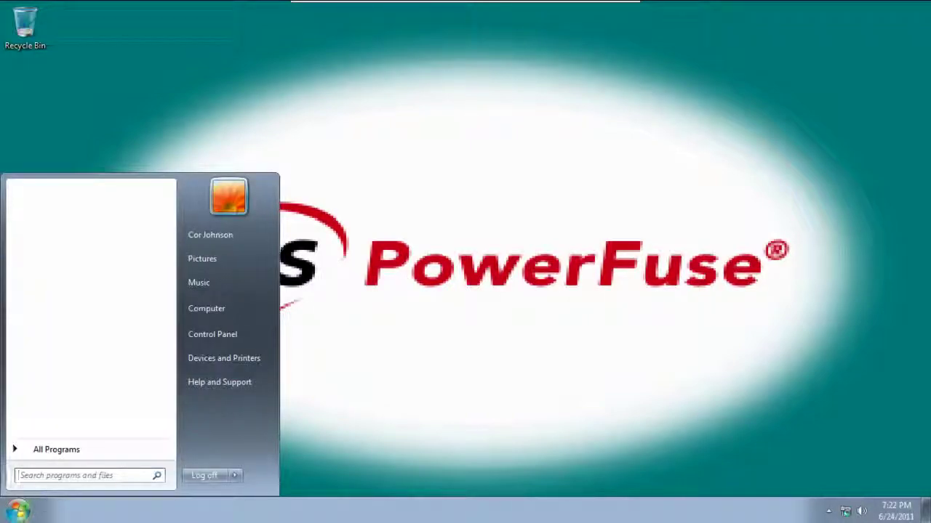
{"action": "left_click", "coordinate": [199, 476]}
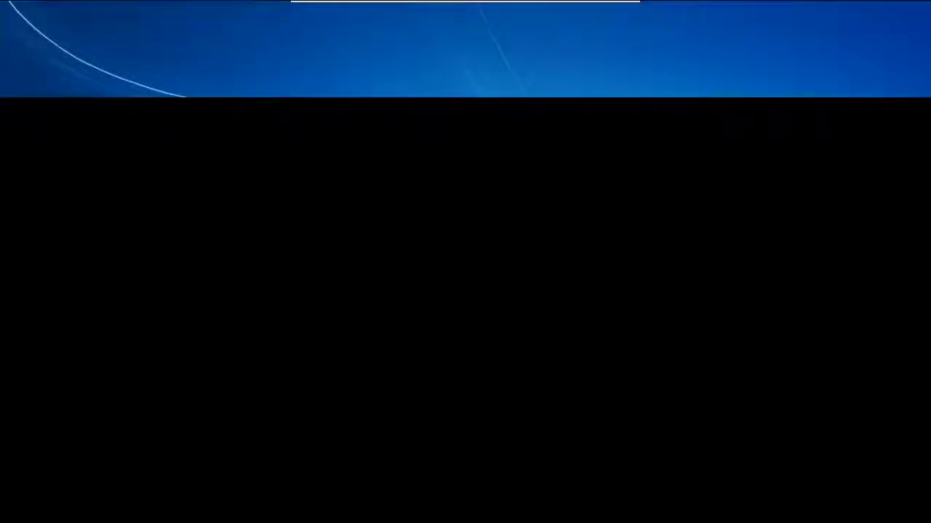
Step: Log on to the DEMO domain as the next test user with their user name and password
{"action": "key", "text": "ctrl+alt+Delete"}
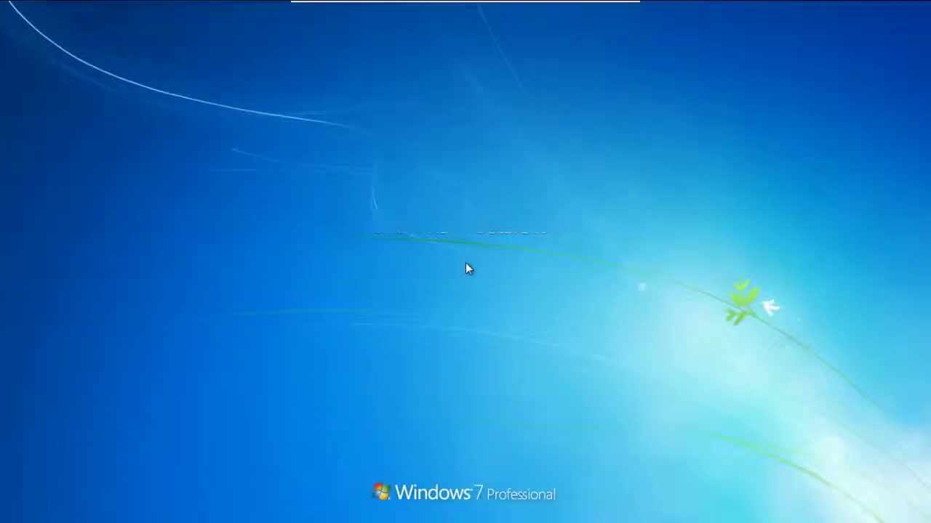
{"action": "key", "text": "Tab"}
{"action": "type", "text": "Pa$$w0rd"}
{"action": "key", "text": "Return"}
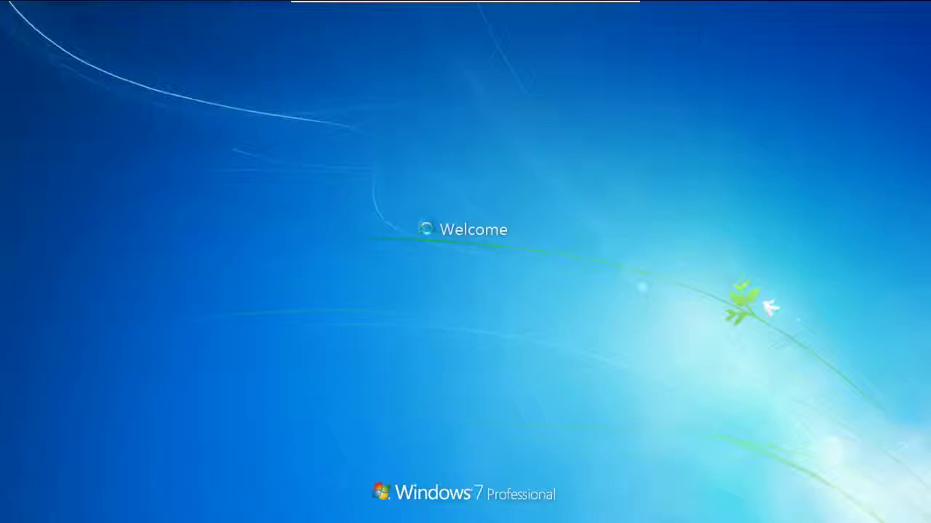